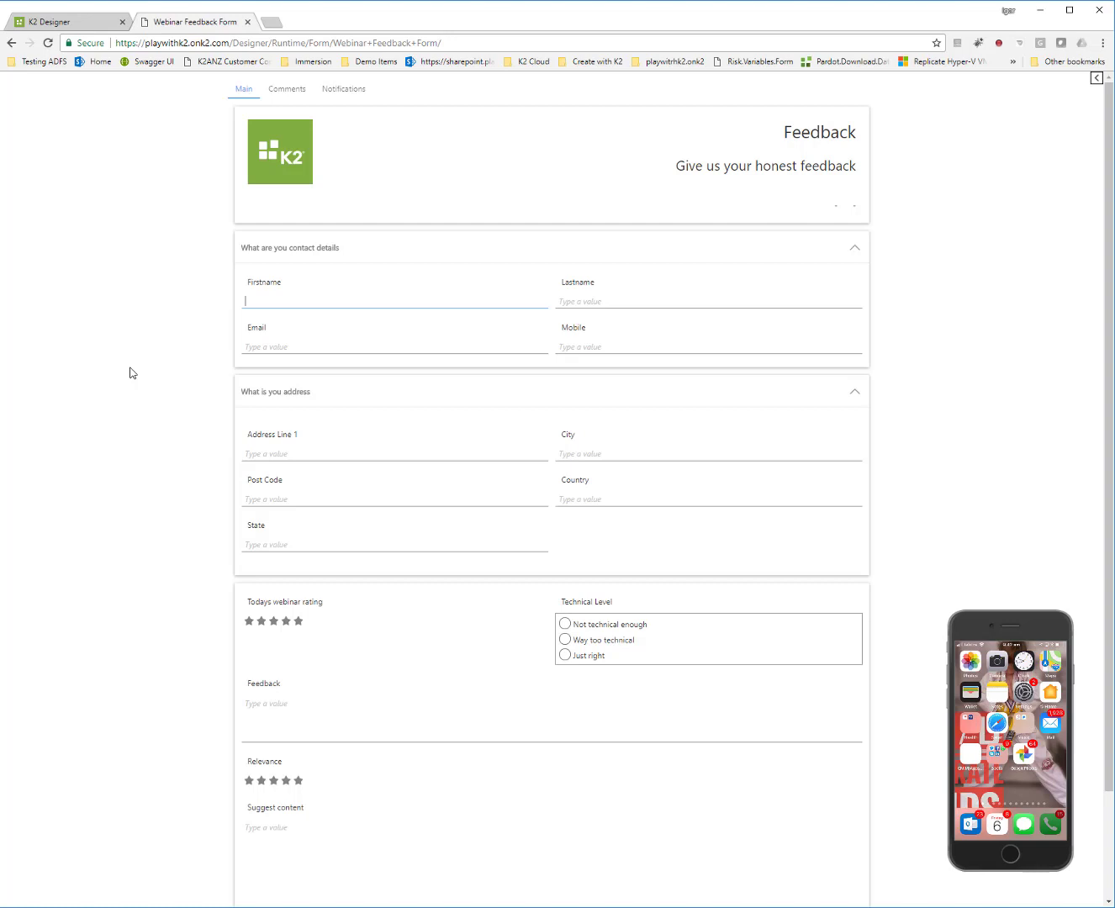
# Step: Enter the contact's first name, last name and mobile number on the feedback form
pyautogui.press('Tab')
pyautogui.press('Tab')
pyautogui.press('Tab')
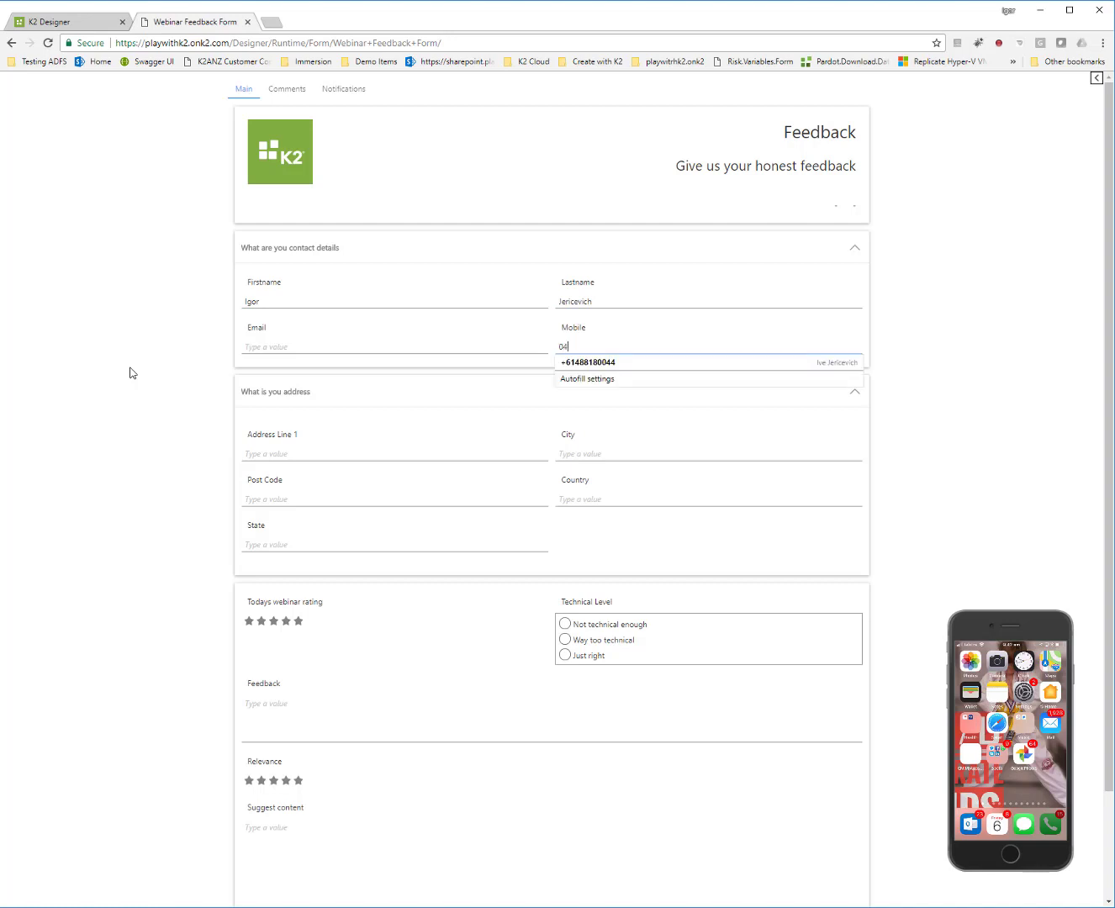
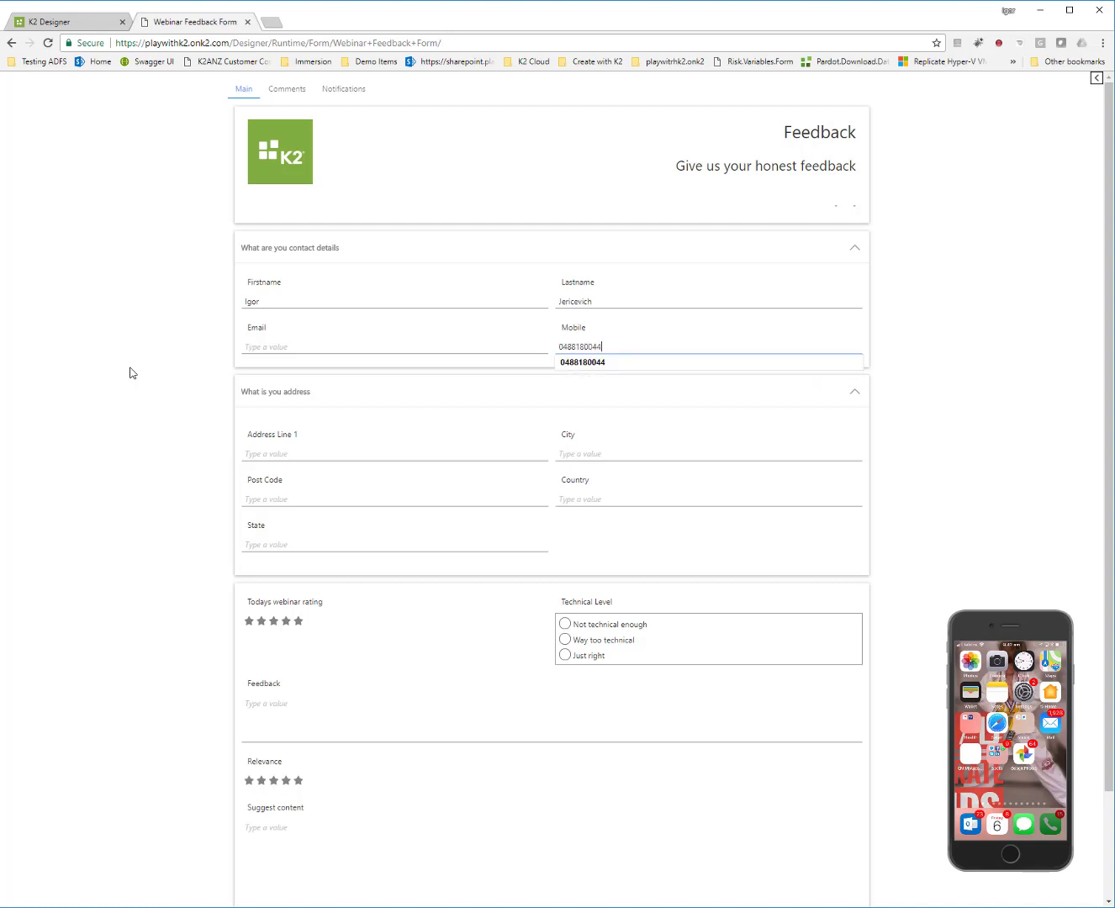
pyautogui.press('Tab')
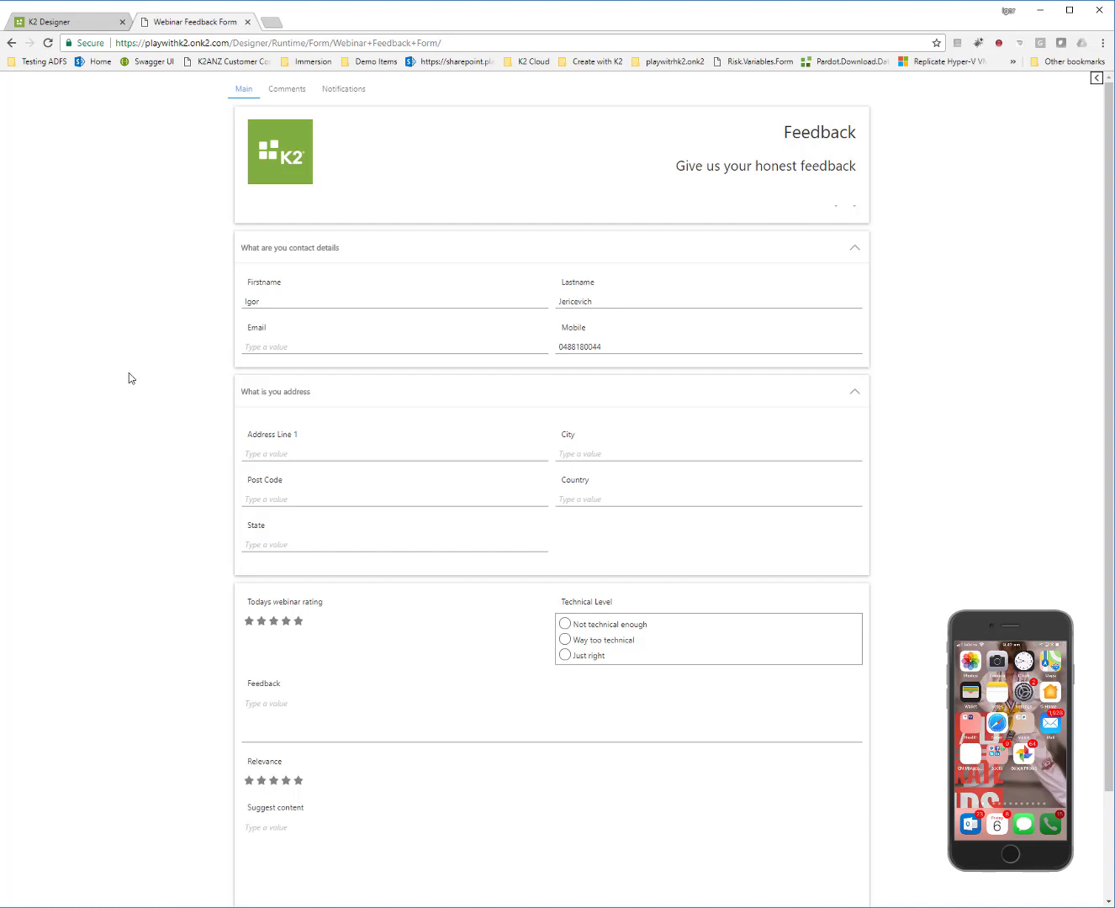
pyautogui.scroll(-3, 129, 373)
# Step: Save the partly filled form, check the SMS continue link on the phone mirror, and confirm
pyautogui.click(575, 872)
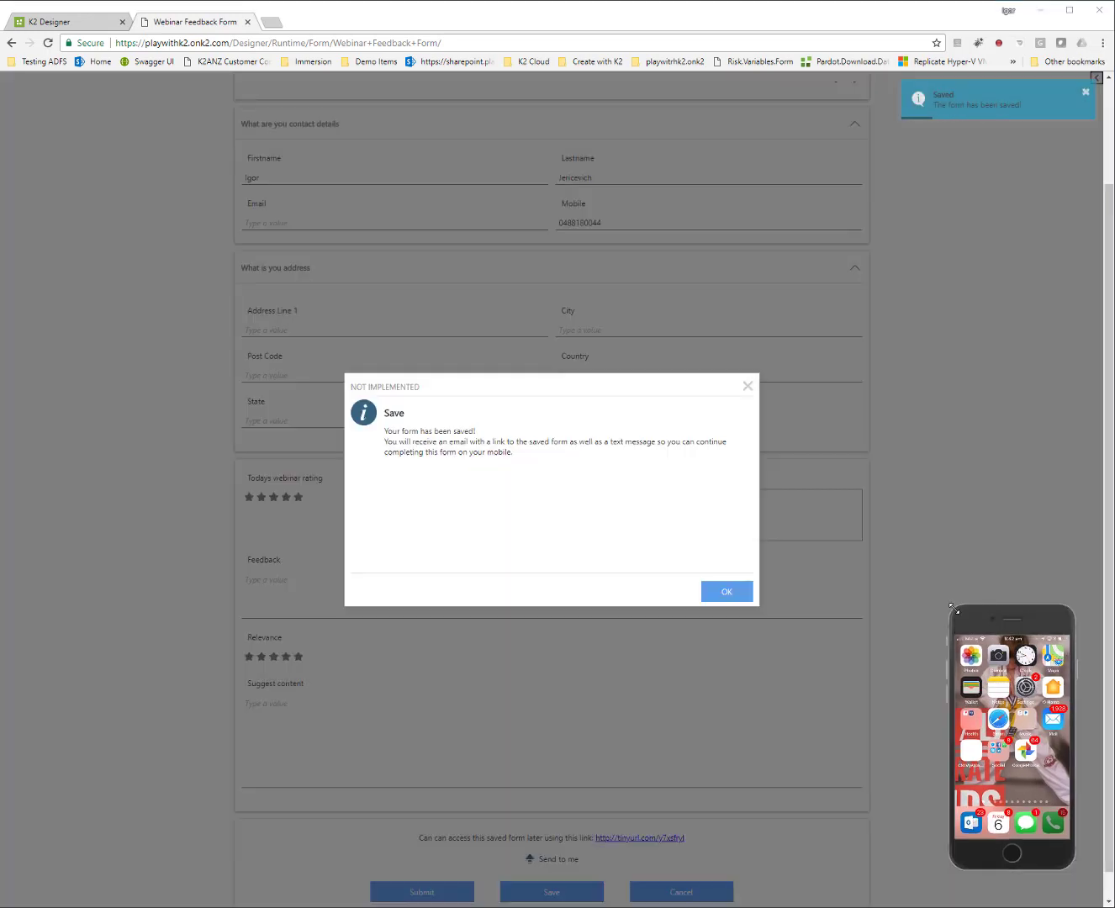
pyautogui.moveTo(951, 606); pyautogui.dragTo(349, 118)
pyautogui.moveTo(430, 153); pyautogui.dragTo(770, 156)
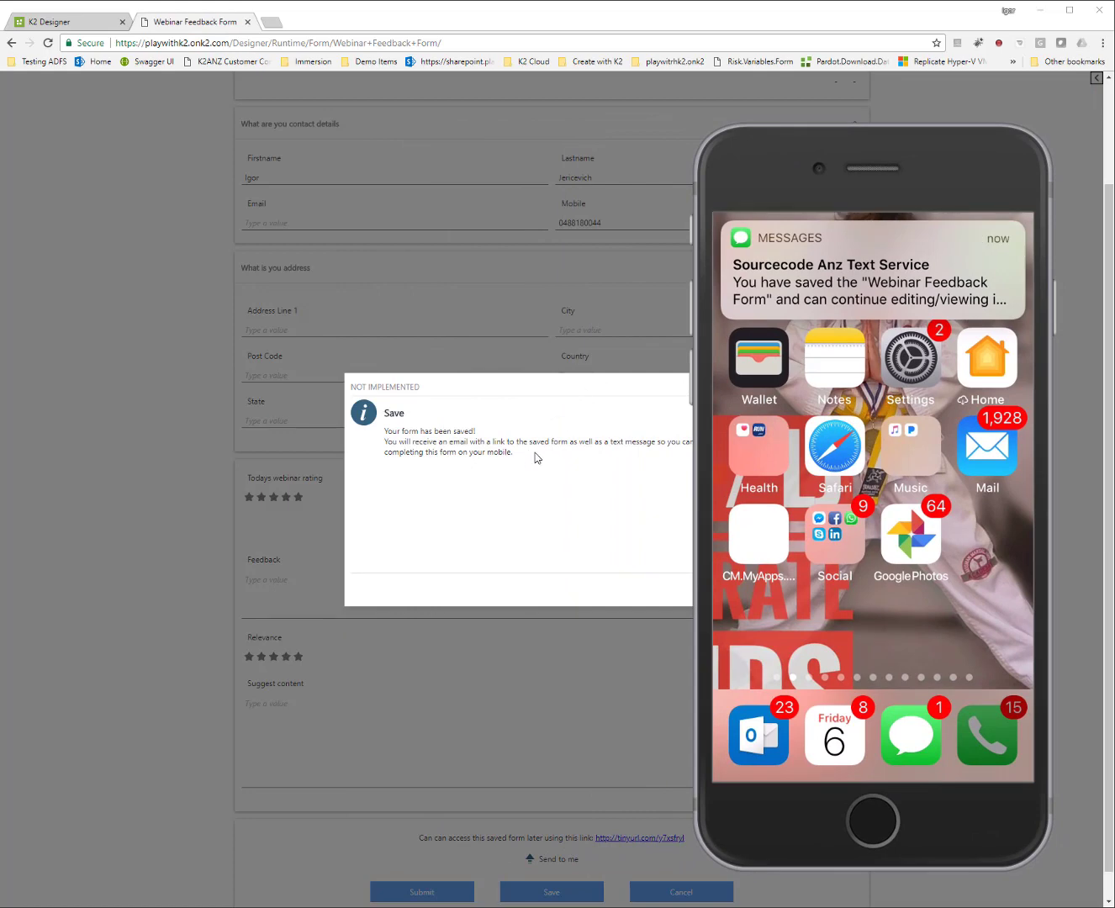
pyautogui.click(447, 400)
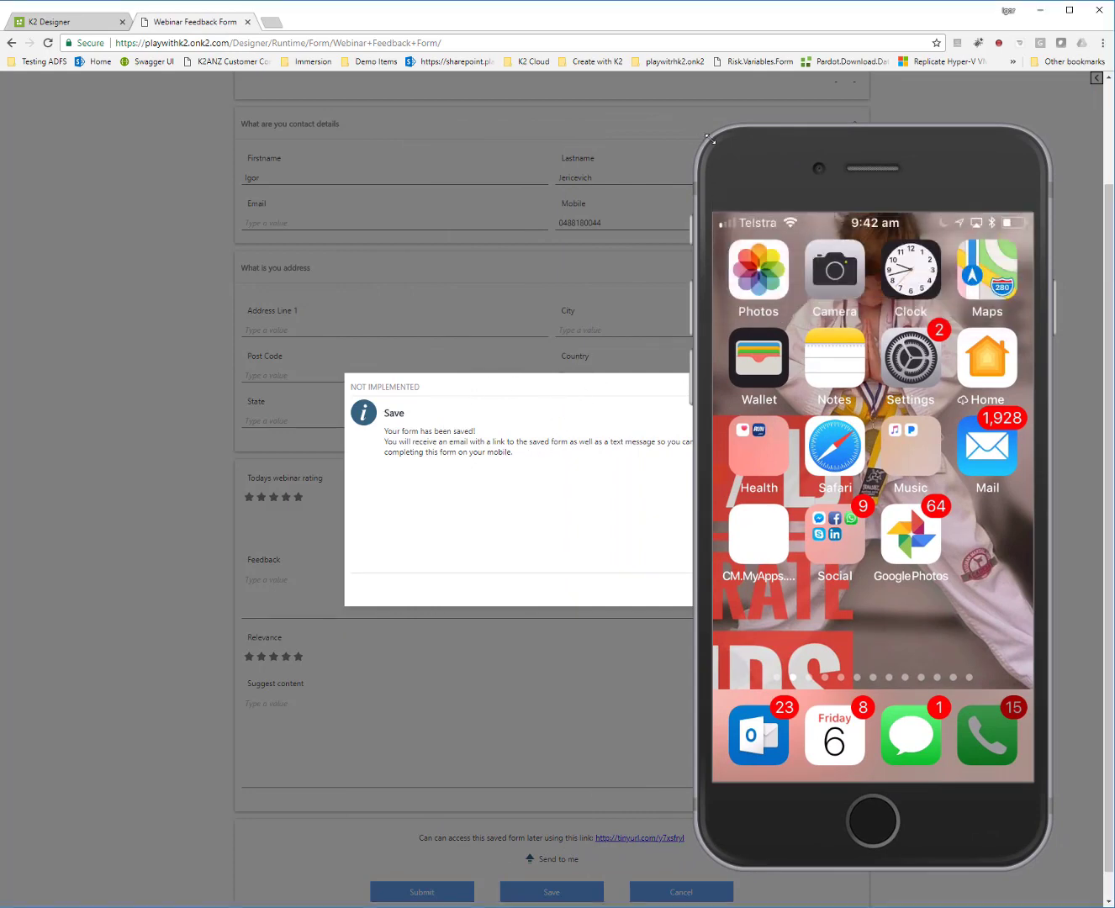
pyautogui.moveTo(698, 126); pyautogui.dragTo(784, 221)
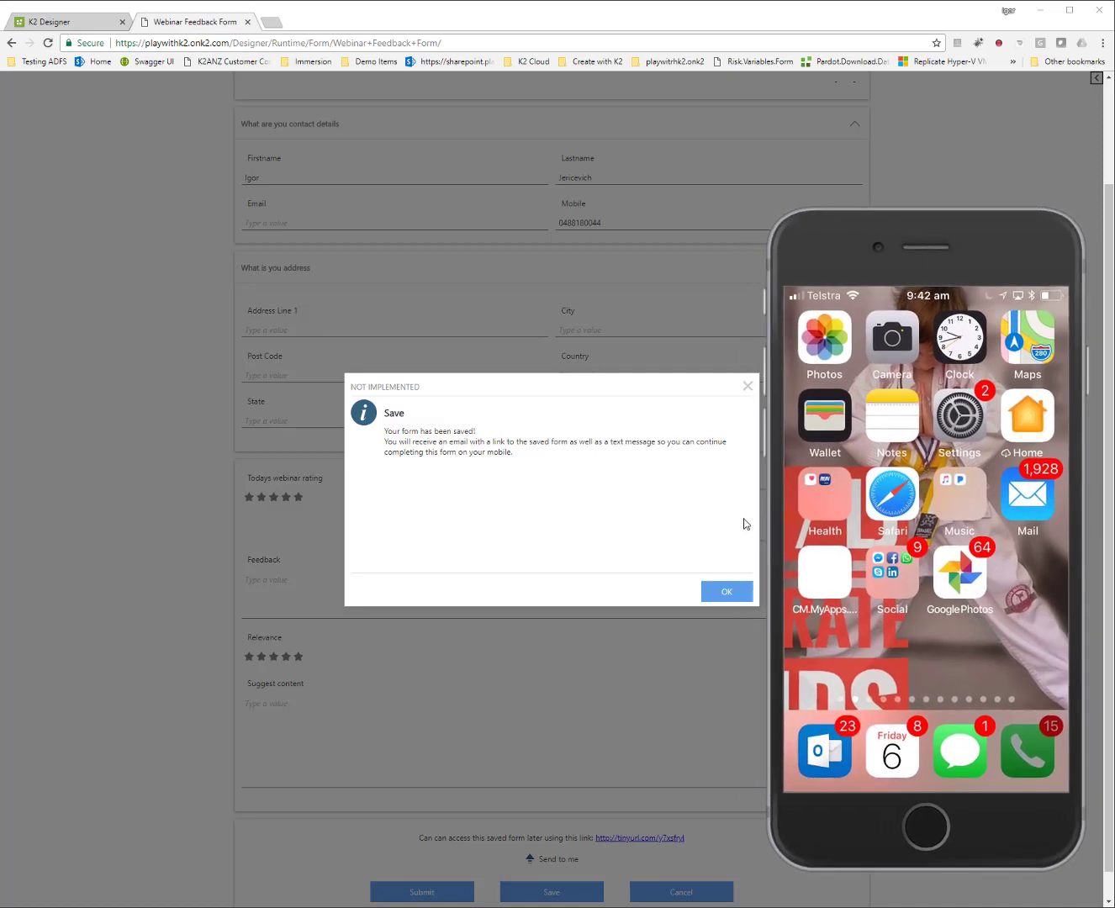
pyautogui.click(725, 593)
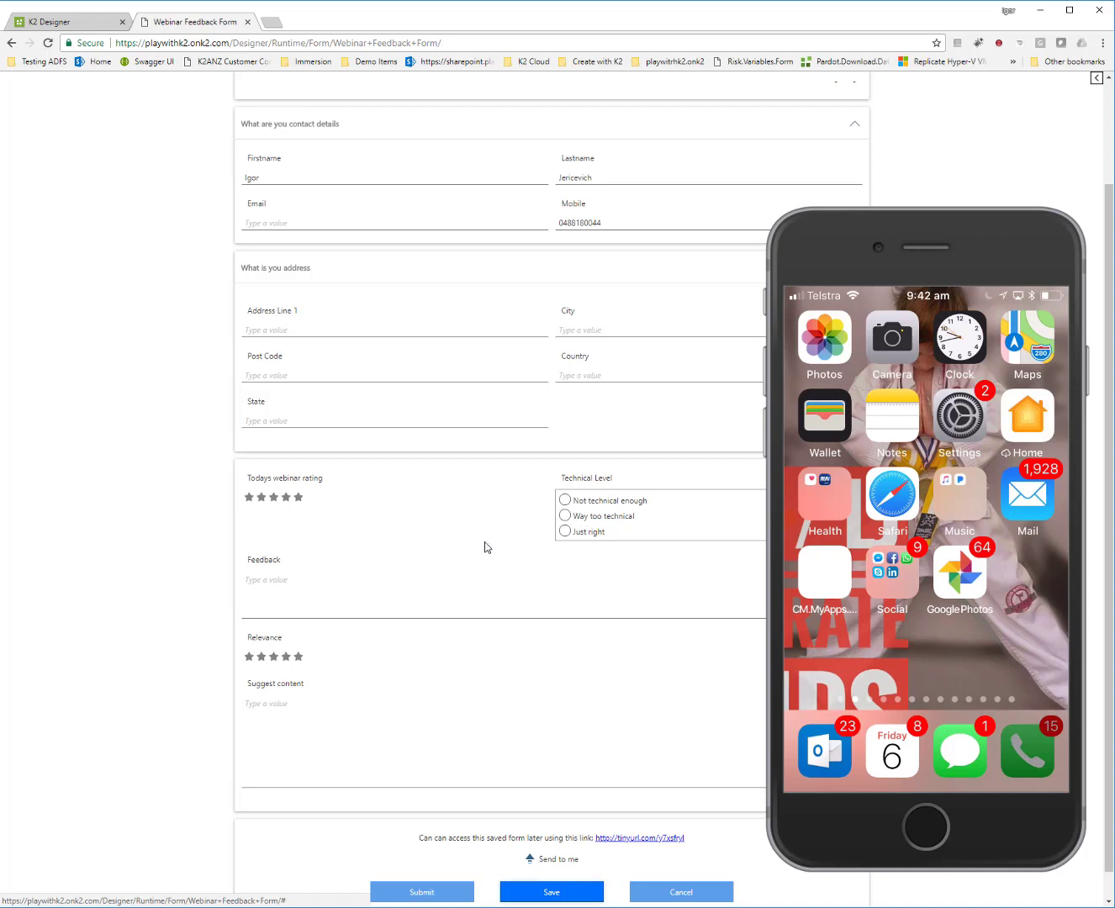
# Step: On the phone, add the email, street address, city, a 4-star rating and 'Way too technical', then save
pyautogui.moveTo(938, 653)
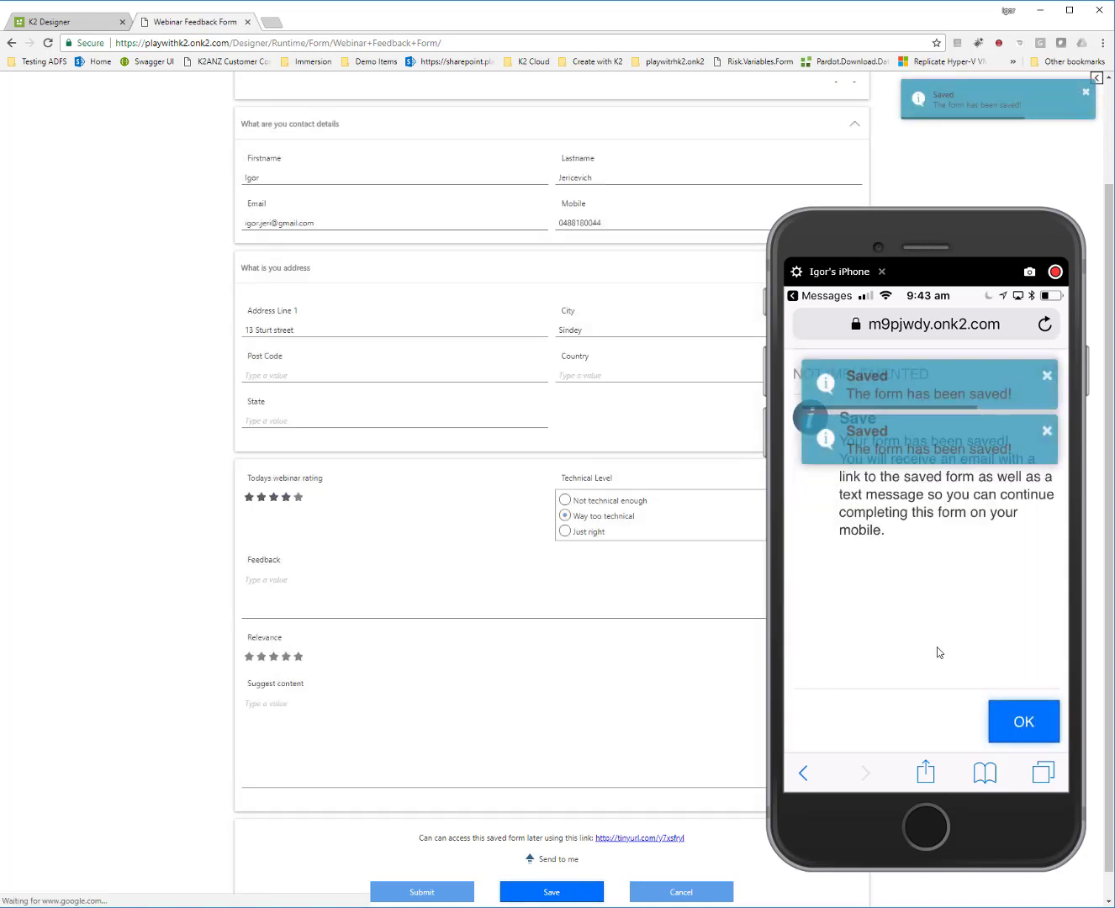
# Step: Retype the misspelled city name in the City field to correct it to Sydney
pyautogui.moveTo(791, 223); pyautogui.dragTo(938, 614)
pyautogui.scroll(3, 170, 389)
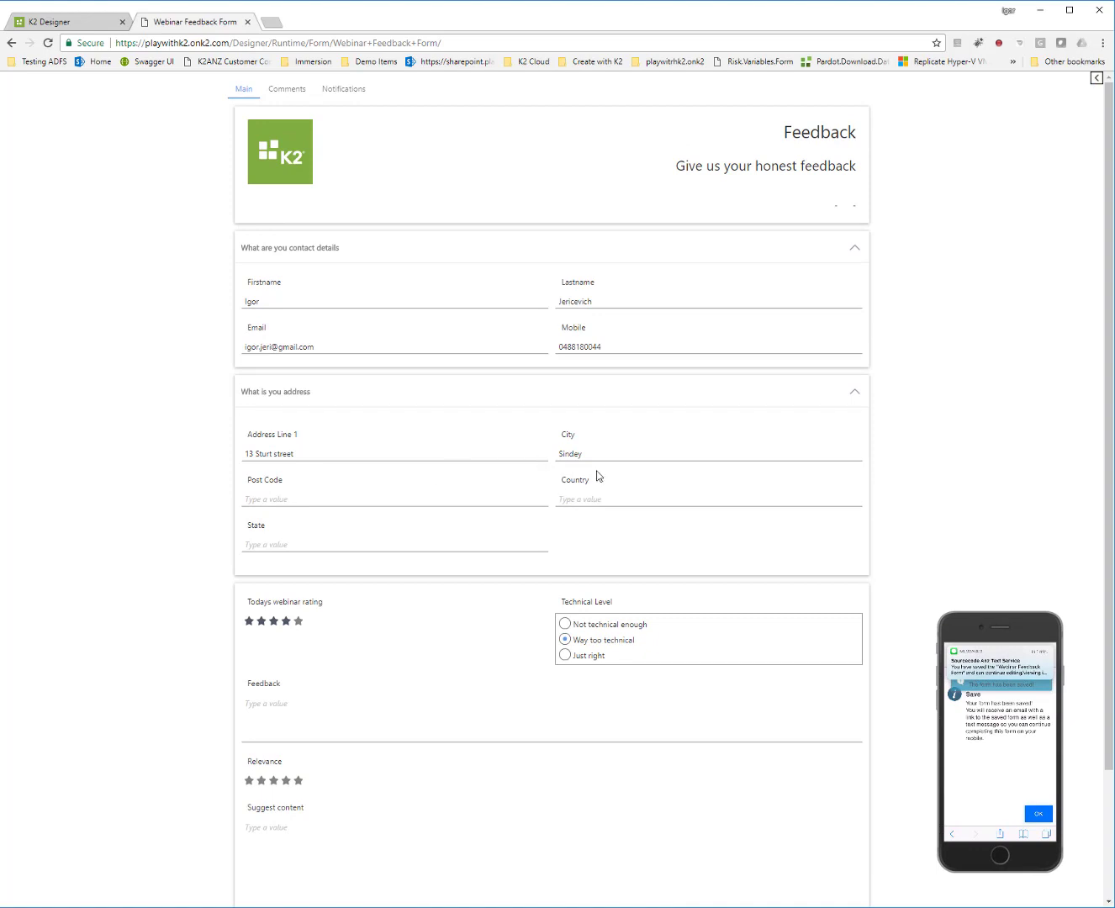
pyautogui.moveTo(598, 457); pyautogui.dragTo(518, 450)
pyautogui.write('S')
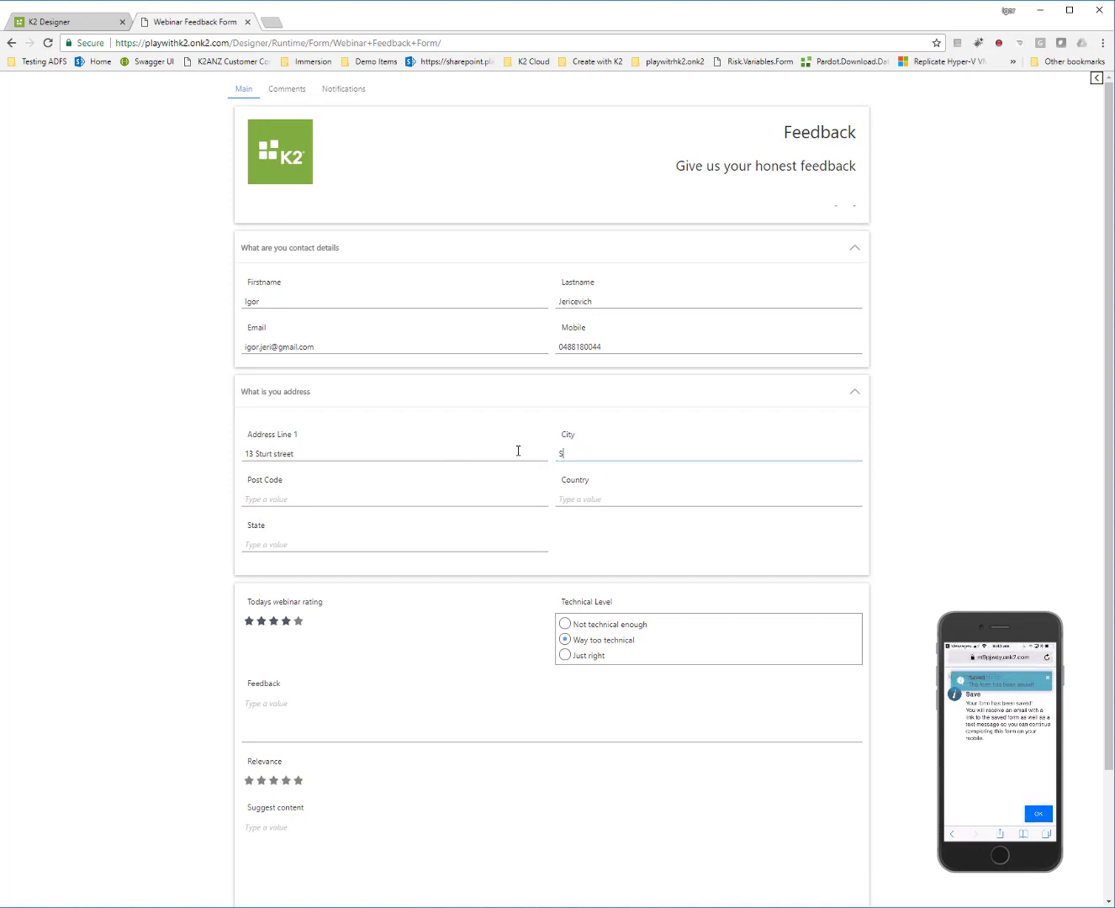
pyautogui.write('udney')
# Step: Enter post code 2086, accepting the suggested value
pyautogui.click(284, 499)
pyautogui.write('2086')
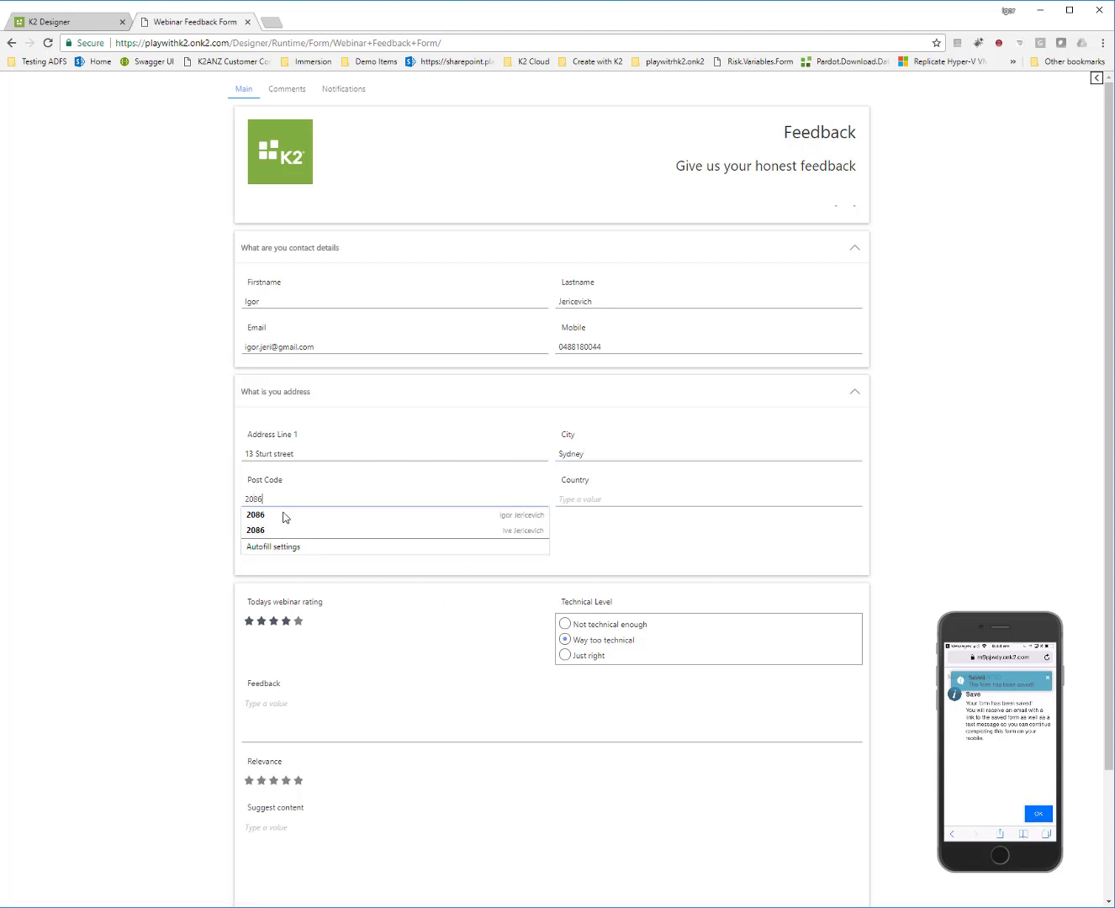
pyautogui.click(196, 504)
# Step: Write 'feedback abcd' in the Feedback field
pyautogui.scroll(-2, 200, 506)
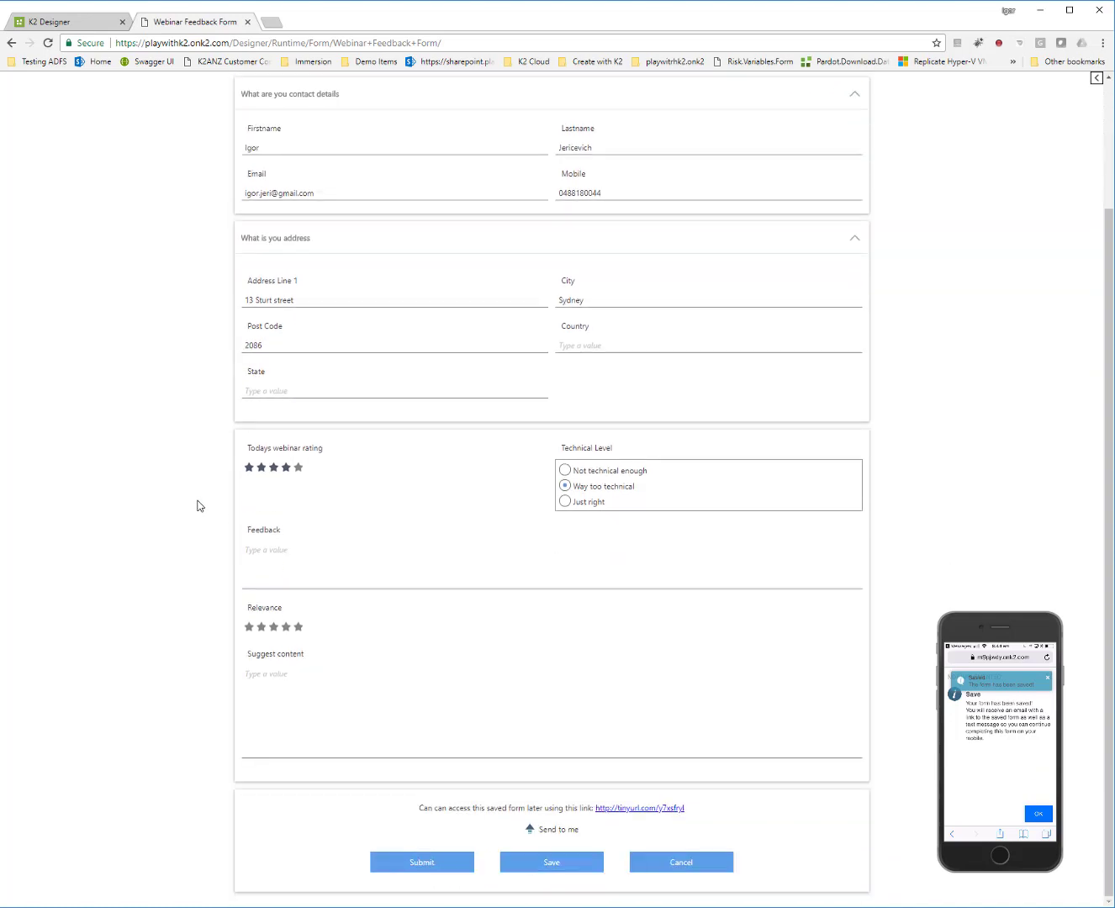
pyautogui.click(272, 557)
pyautogui.write('feedback abcd')
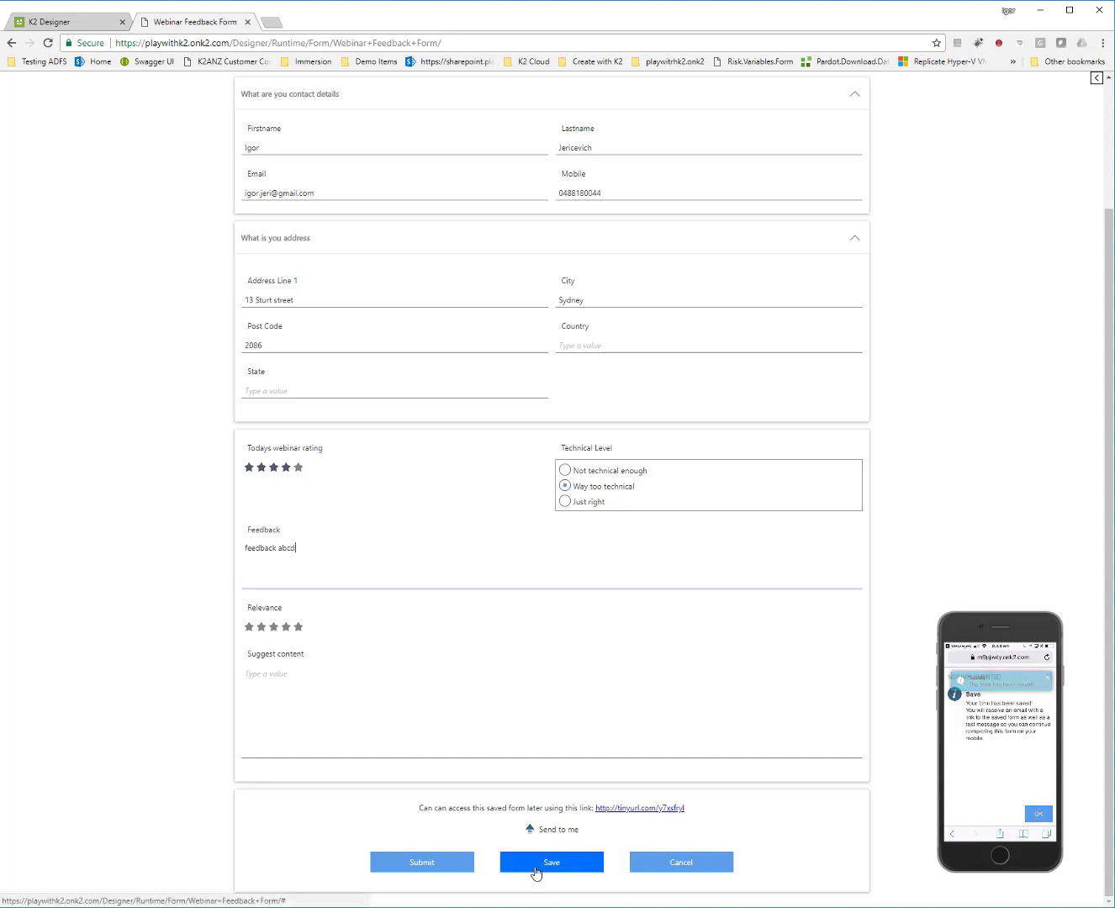
# Step: Save the updated form, verify Sydney and post code 2086 on the phone mirror, and confirm
pyautogui.click(535, 866)
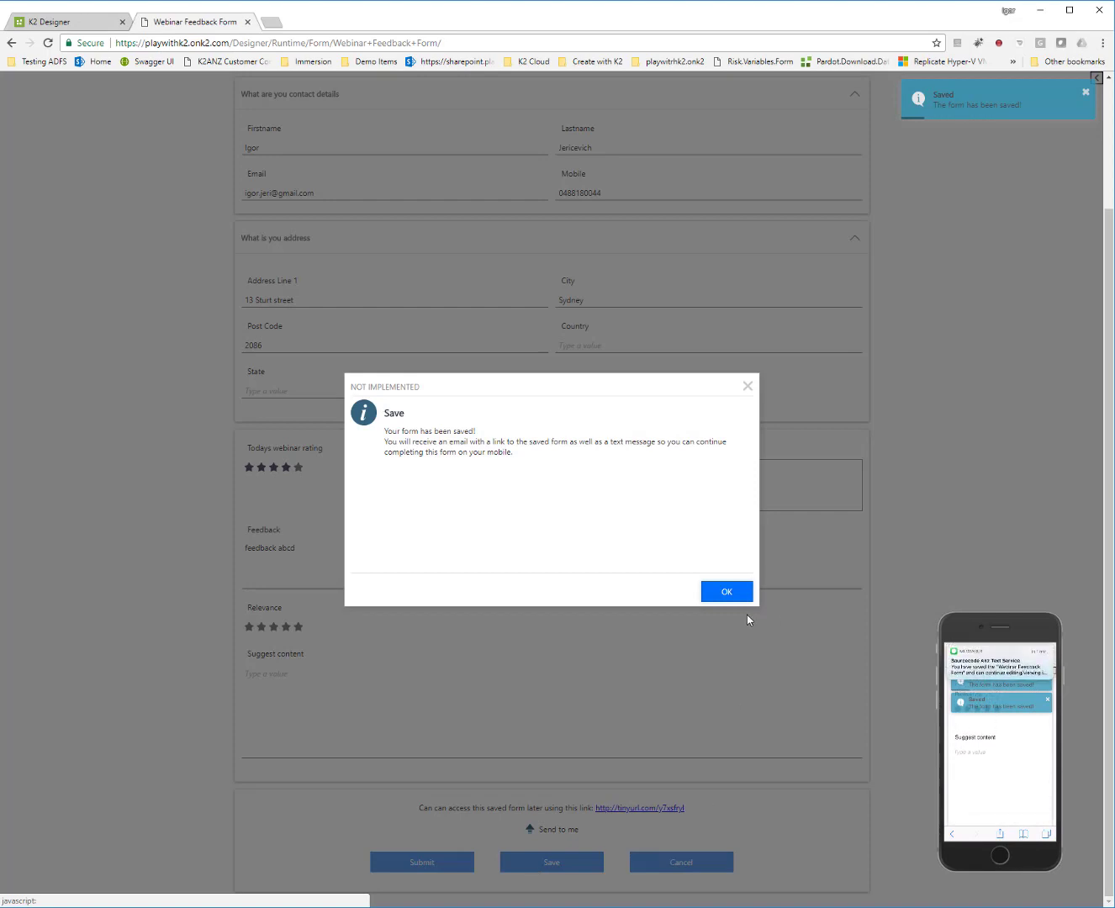
pyautogui.moveTo(940, 614); pyautogui.dragTo(374, 251)
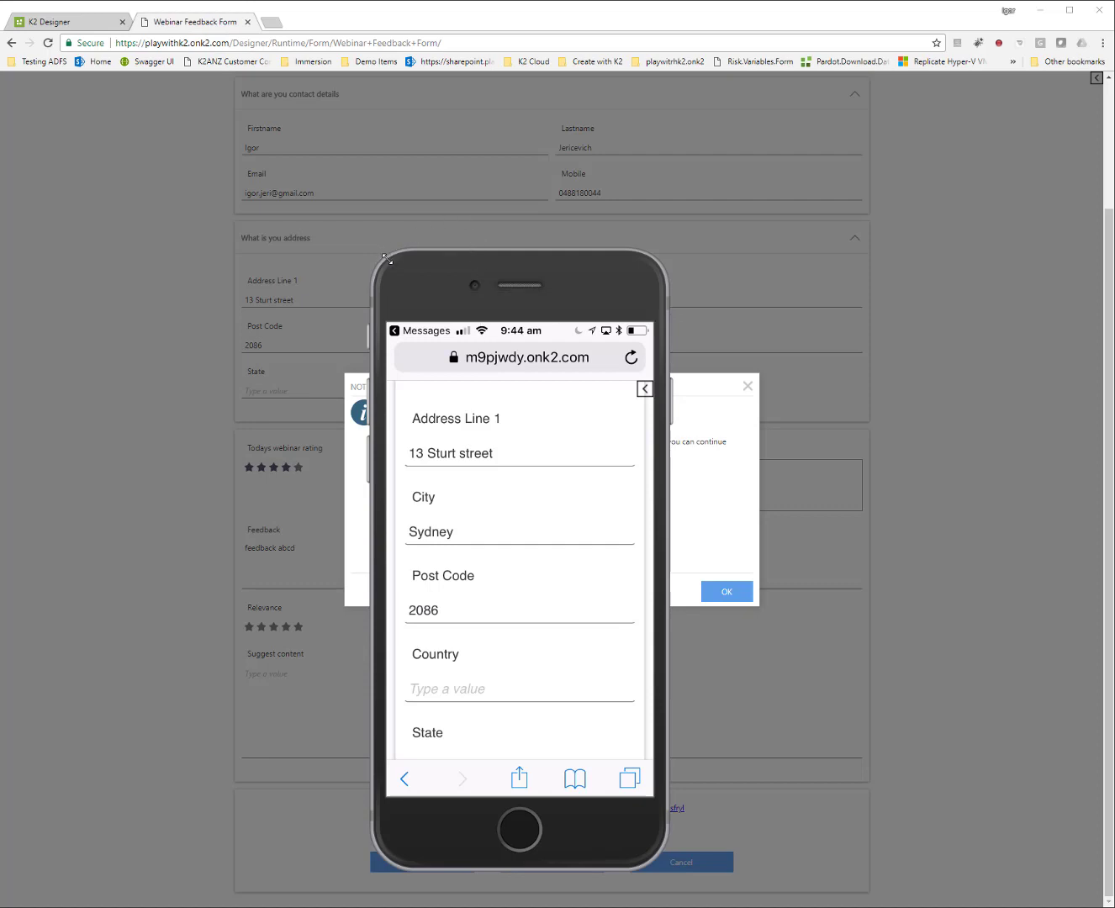
pyautogui.moveTo(386, 255); pyautogui.dragTo(894, 599)
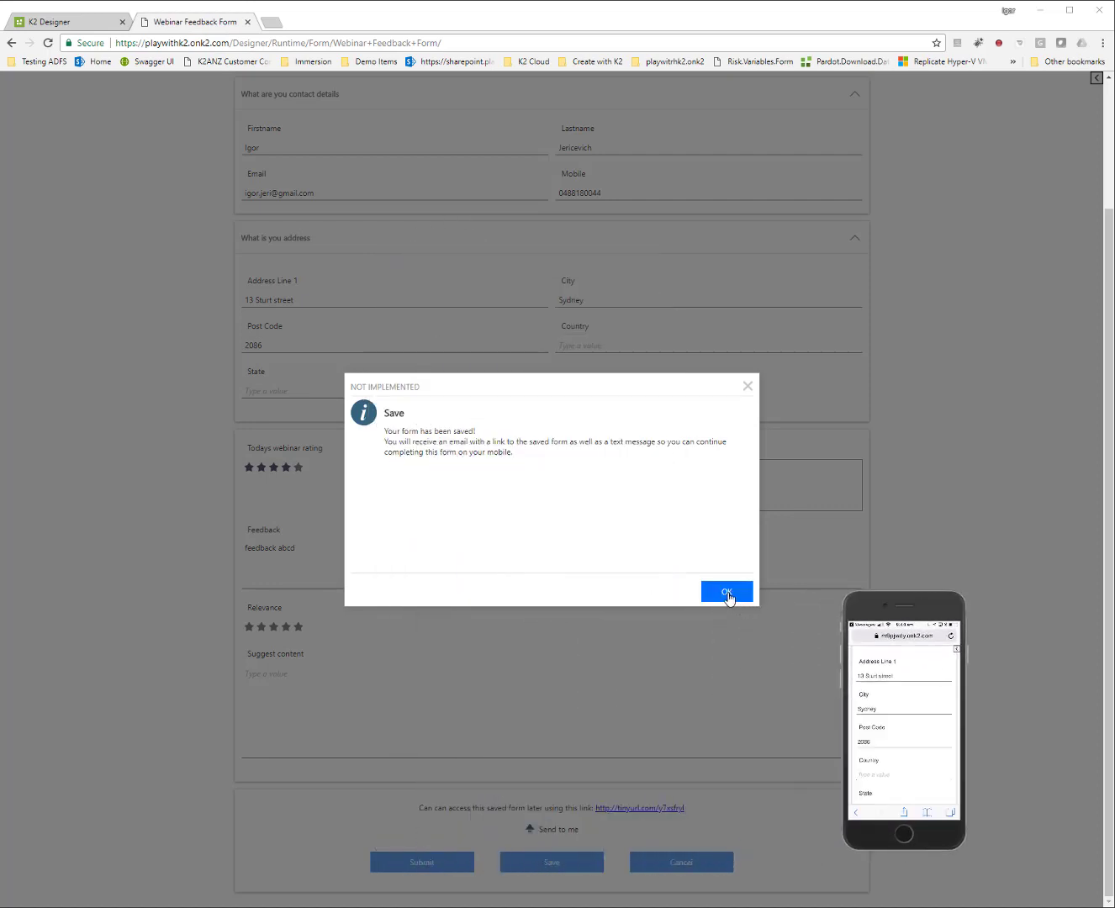
pyautogui.click(729, 593)
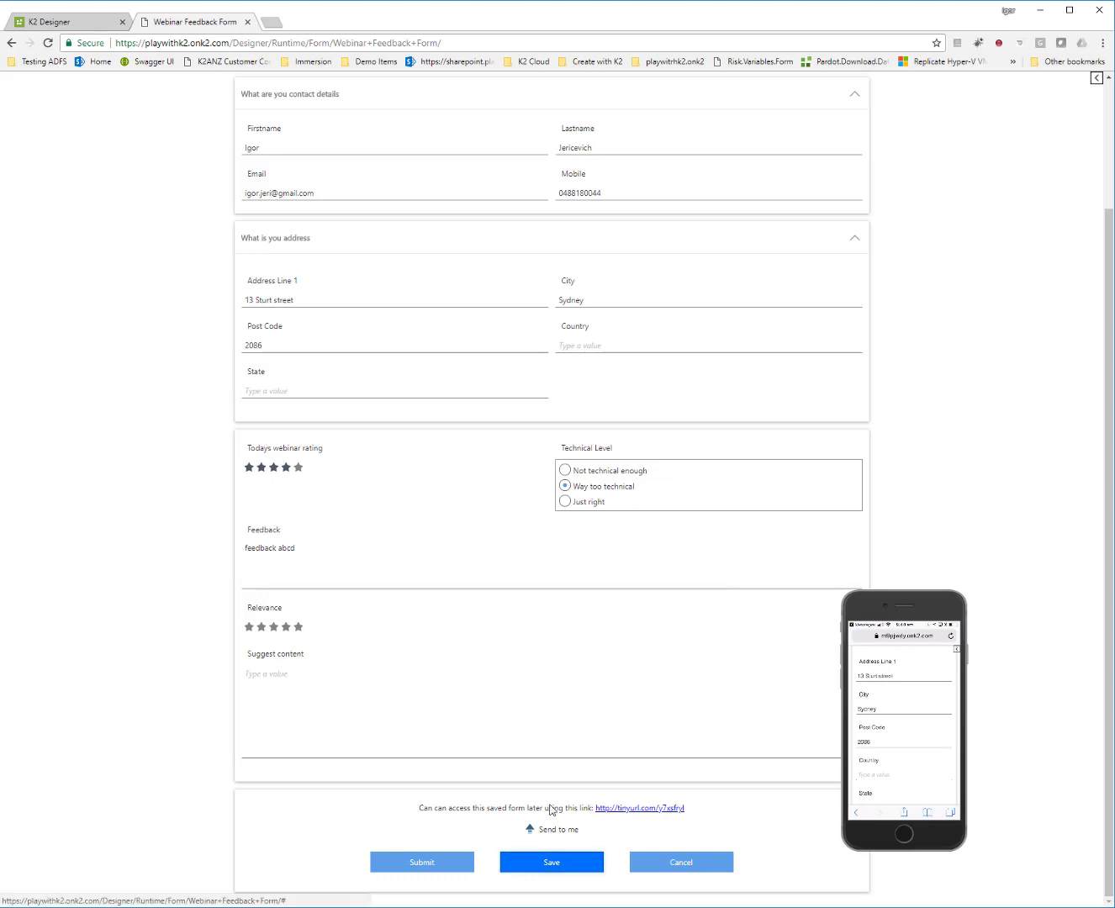
pyautogui.click(557, 830)
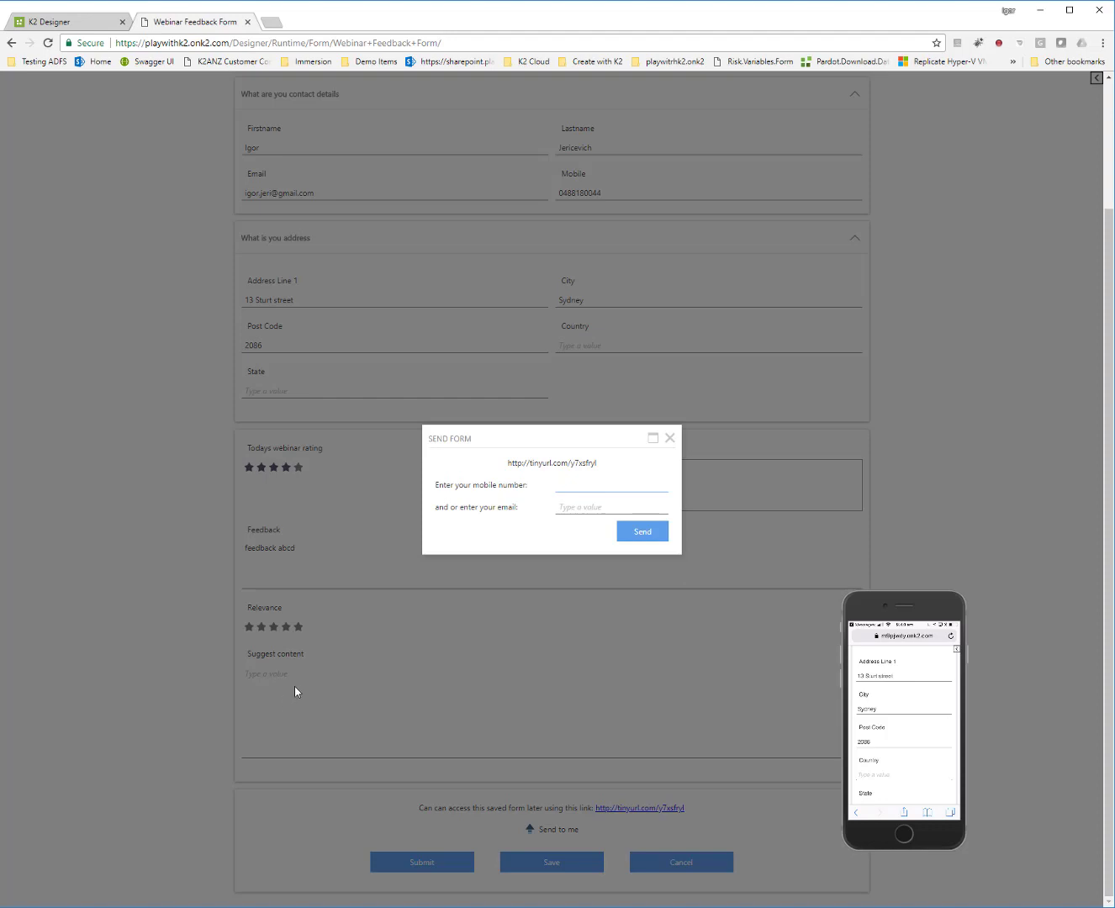
pyautogui.click(591, 507)
pyautogui.click(669, 437)
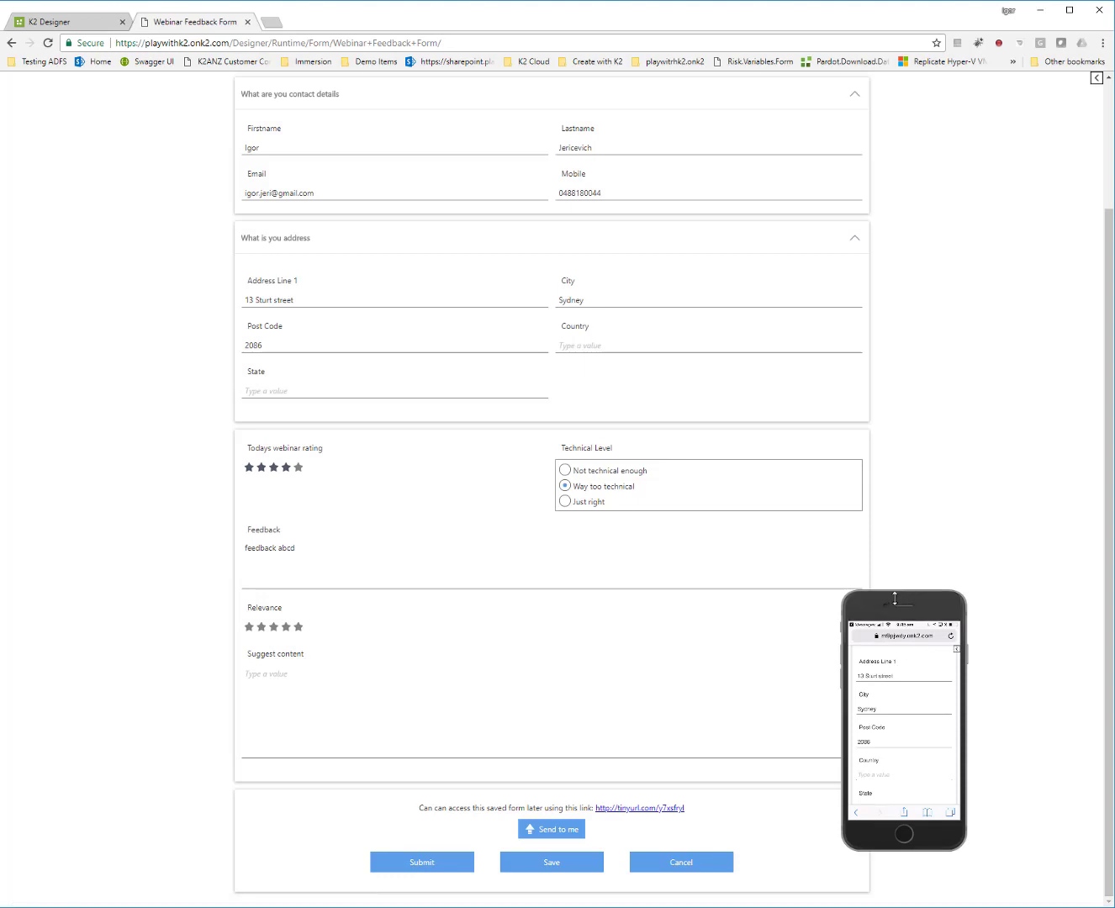
pyautogui.moveTo(915, 604); pyautogui.dragTo(1008, 648)
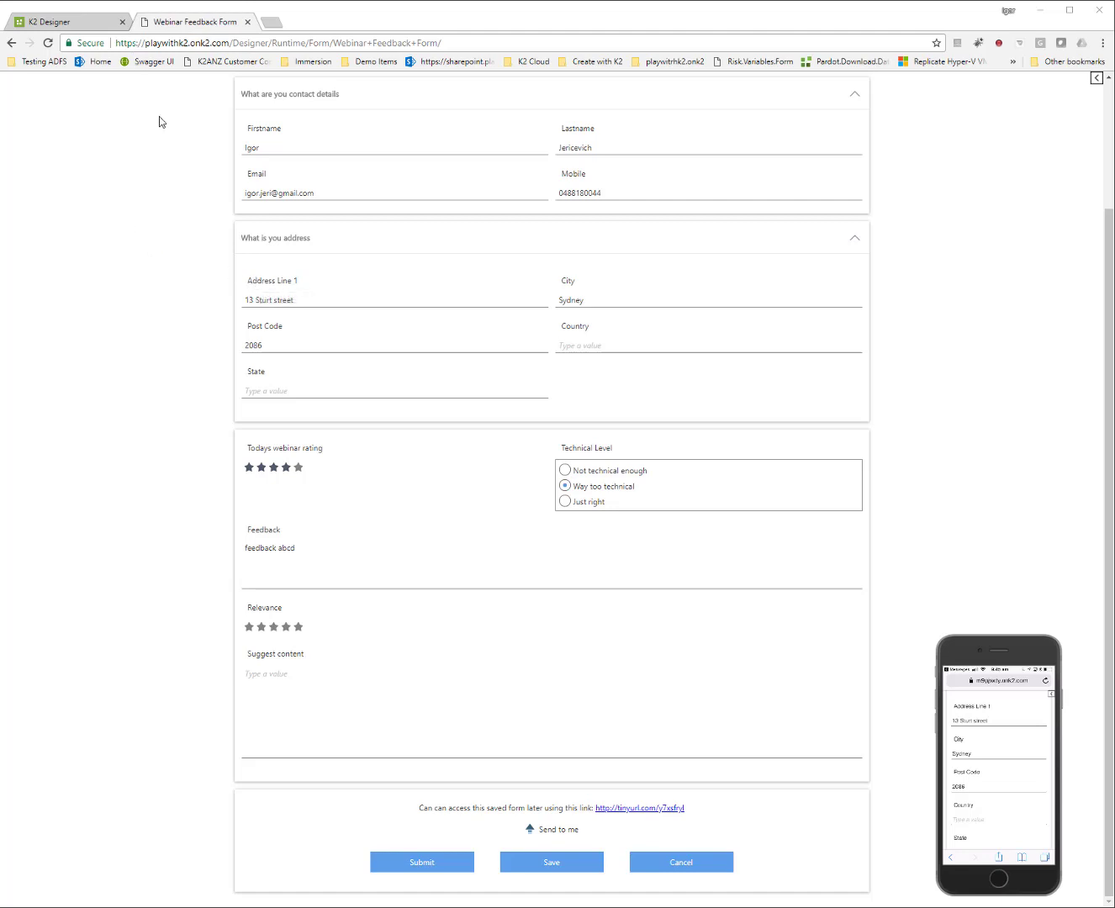
pyautogui.scroll(2, 169, 143)
pyautogui.click(286, 89)
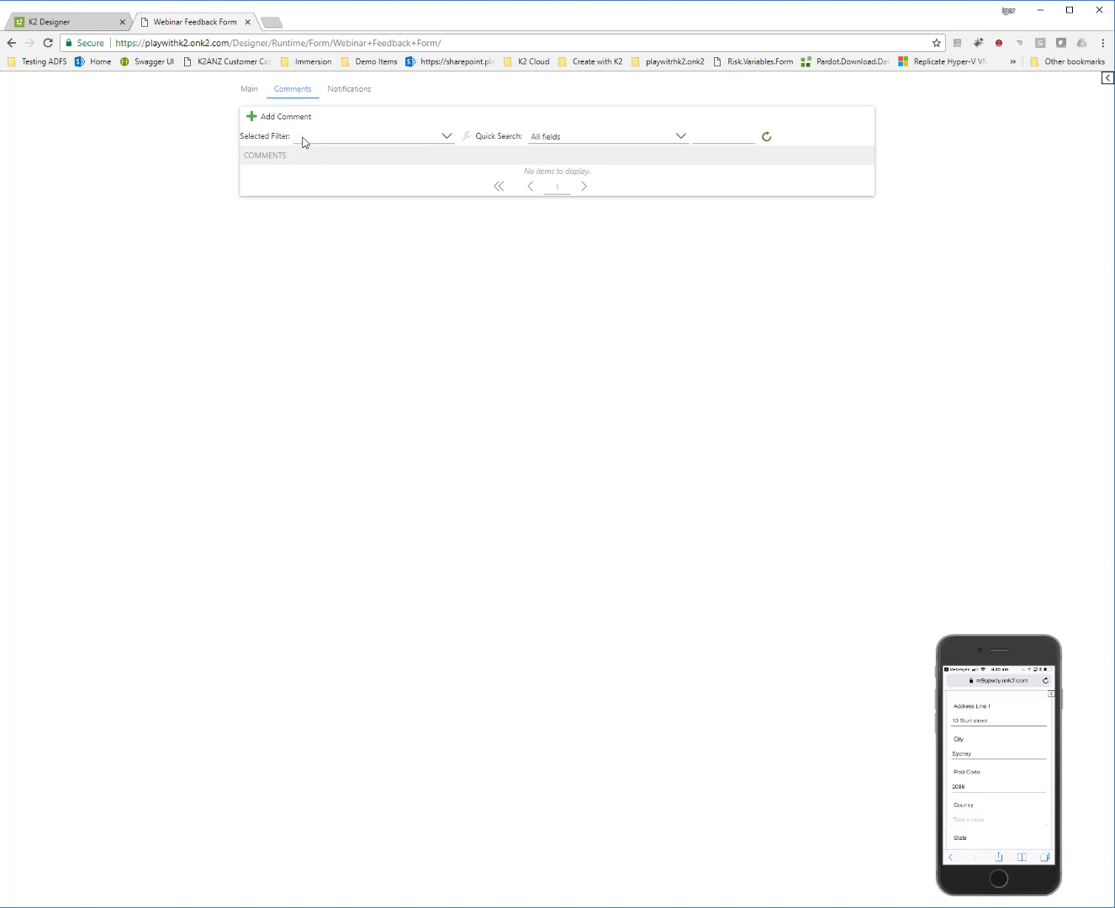
pyautogui.click(251, 90)
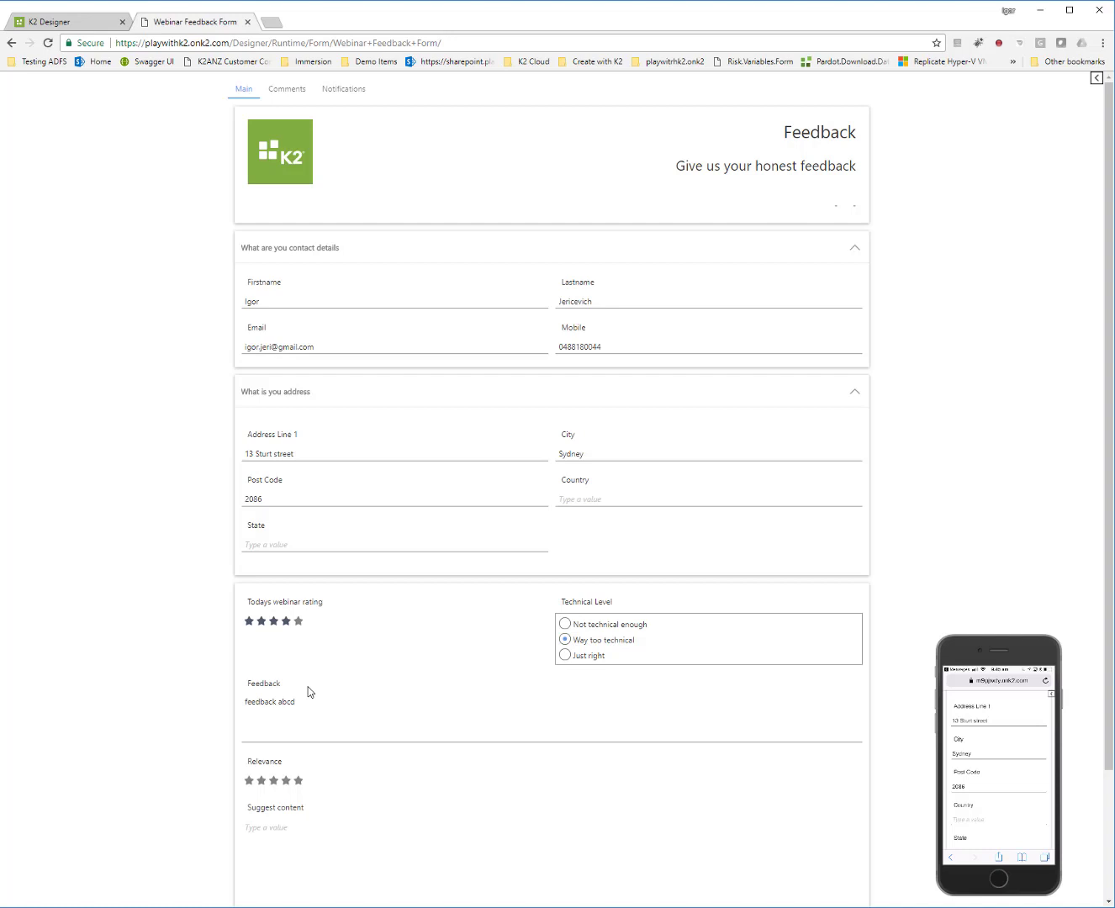
pyautogui.scroll(-2, 137, 645)
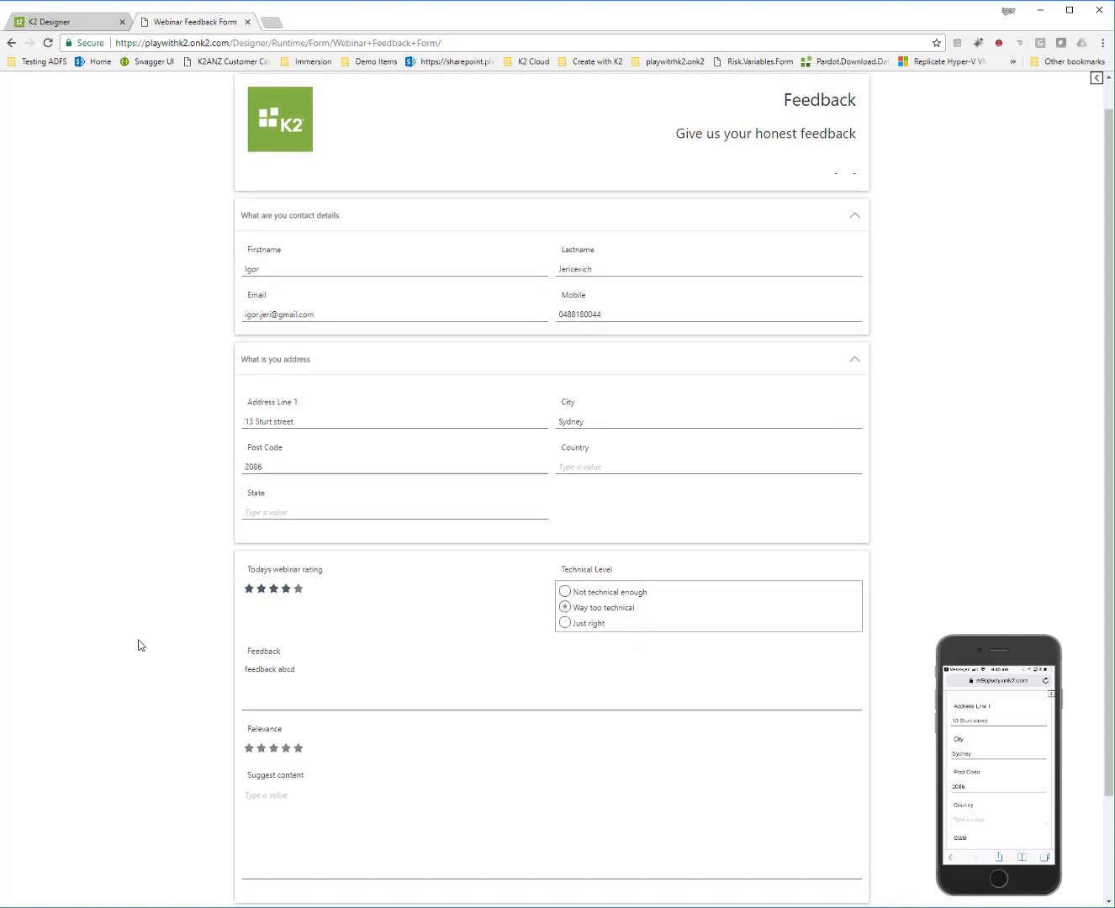